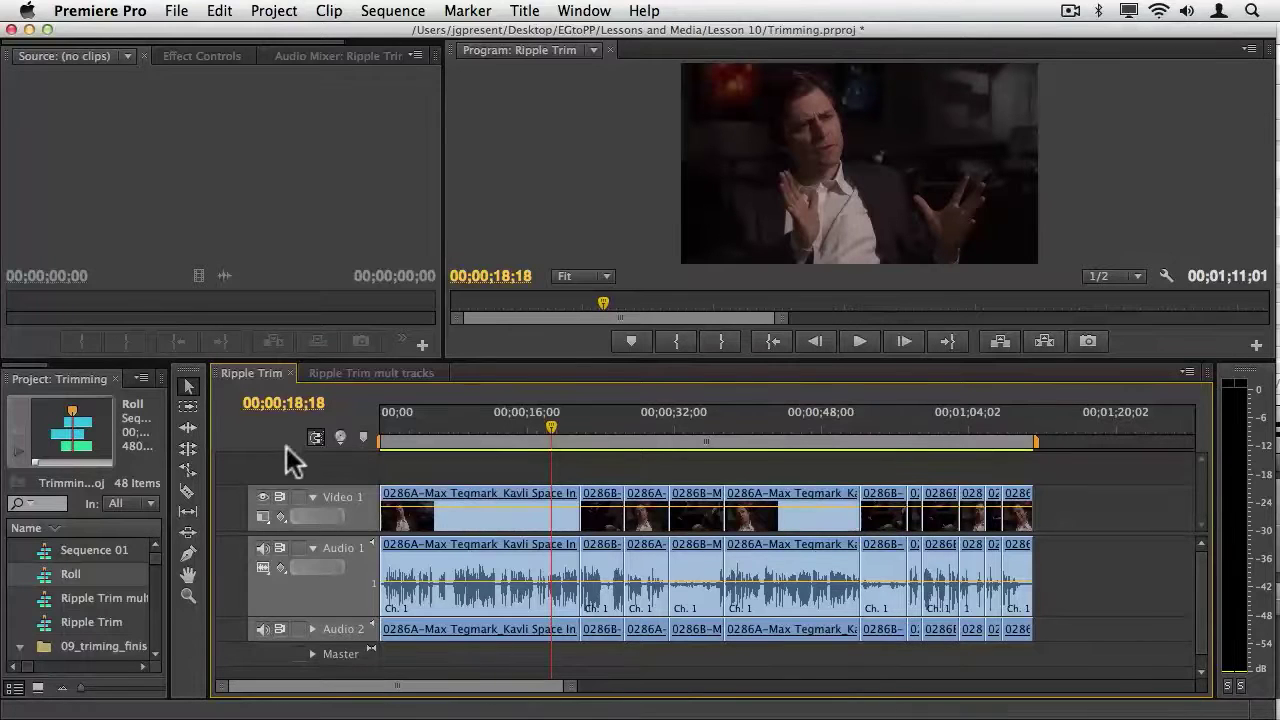
Step: Ripple-trim the first interview clip's end earlier so later clips close up and the sequence runs 00;01;07;23
left_click(183, 430)
left_click(543, 487)
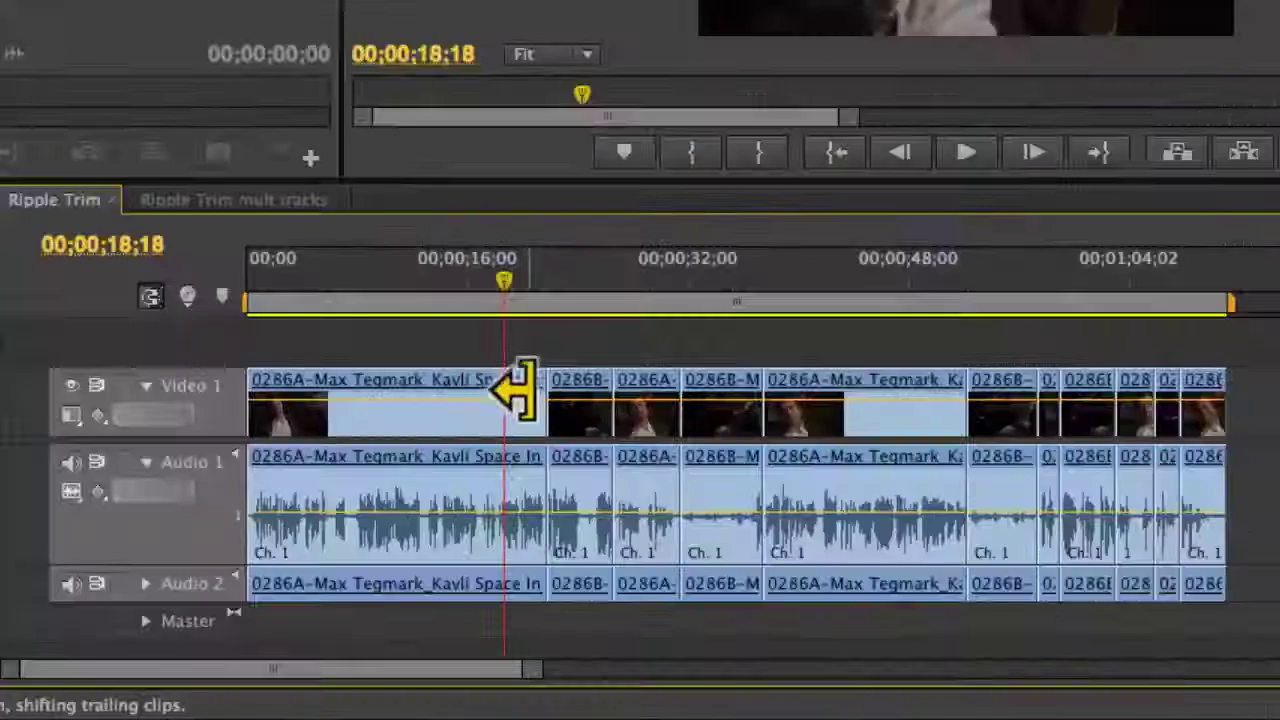
left_click_drag(552, 290, 547, 280)
key("=")
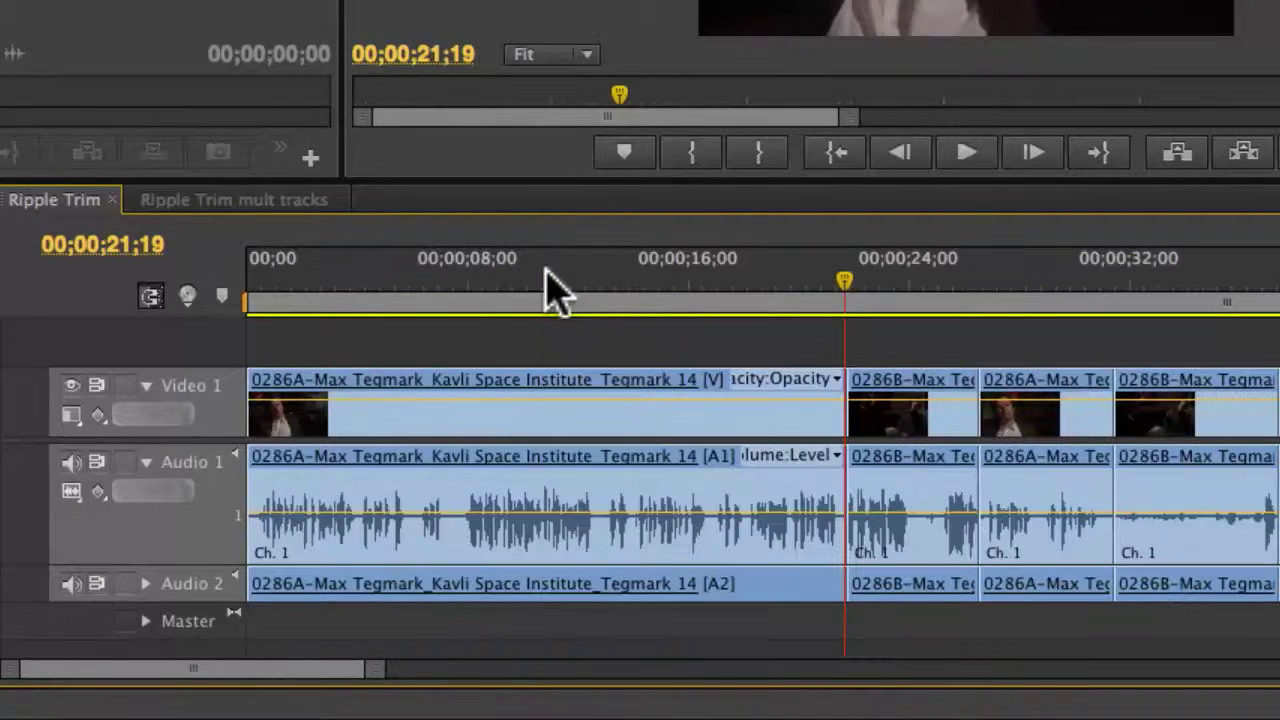
left_click(836, 428)
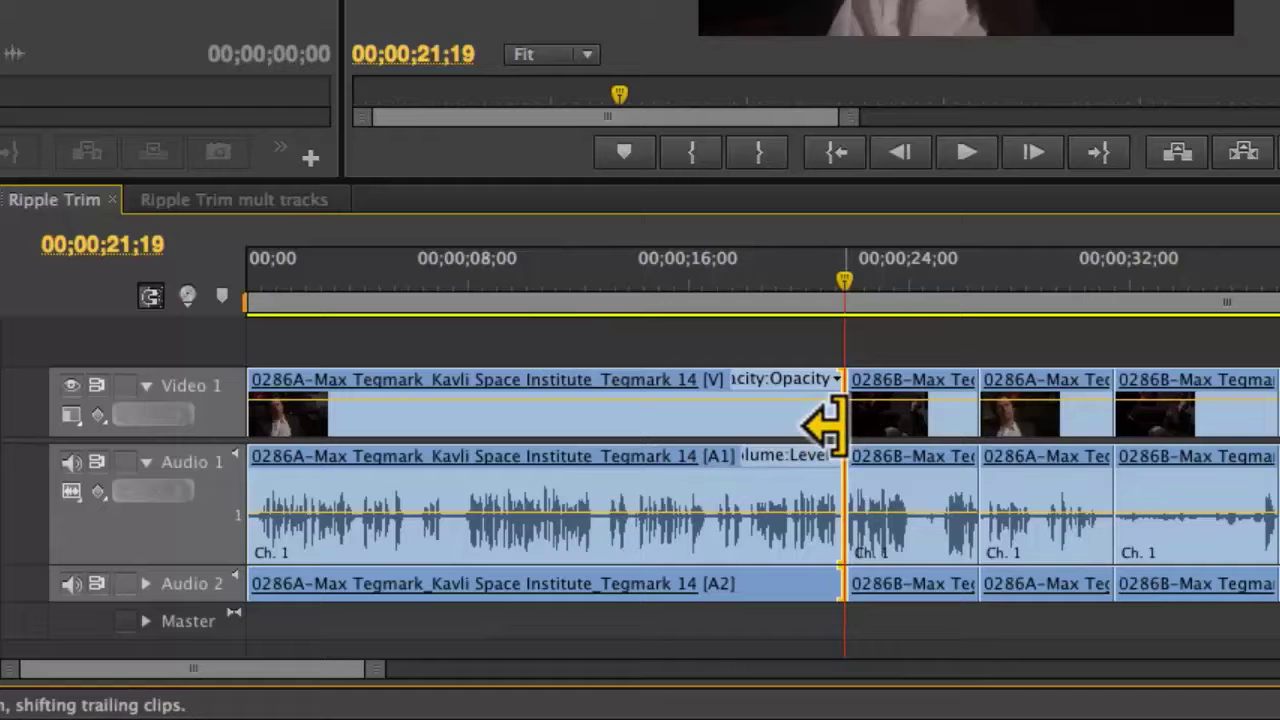
left_click_drag(825, 428, 746, 410)
mouse_move(716, 512)
left_mouse_down()
mouse_move(729, 517)
mouse_move(715, 518)
left_mouse_up()
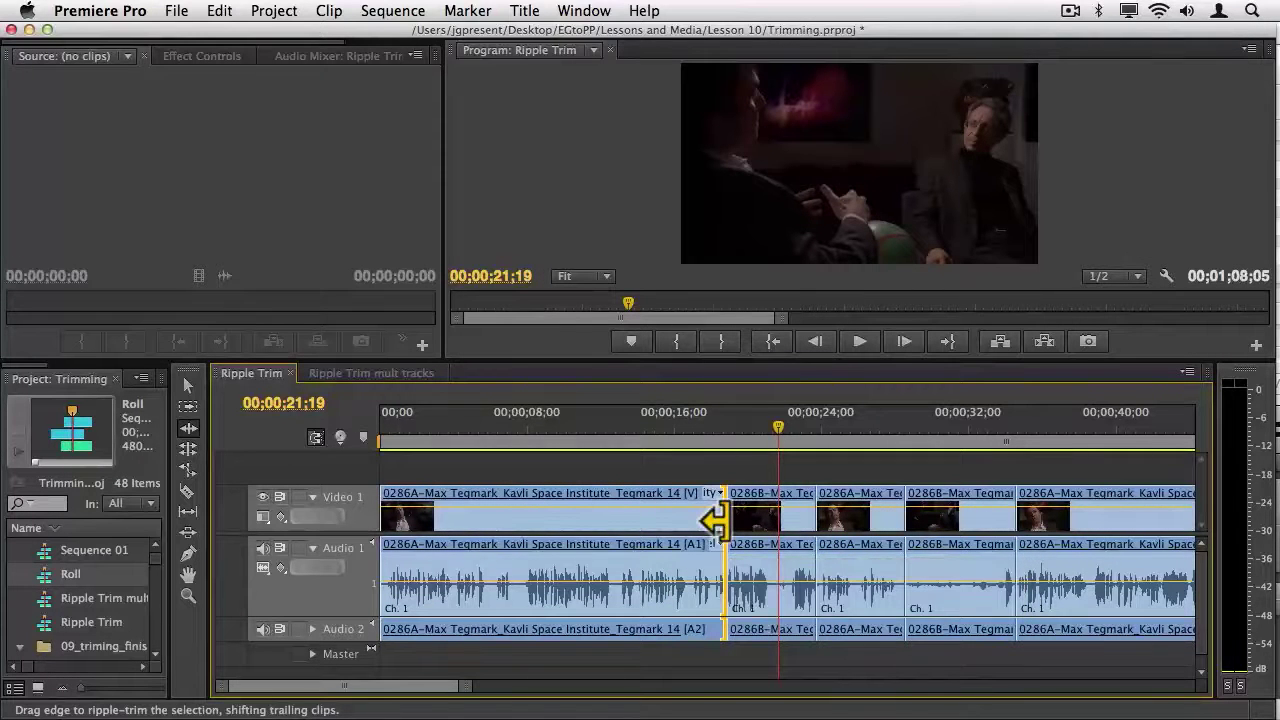
mouse_move(728, 519)
left_mouse_down()
mouse_move(741, 519)
mouse_move(710, 519)
mouse_move(746, 521)
mouse_move(714, 519)
mouse_move(737, 519)
mouse_move(729, 512)
mouse_move(712, 535)
left_mouse_up()
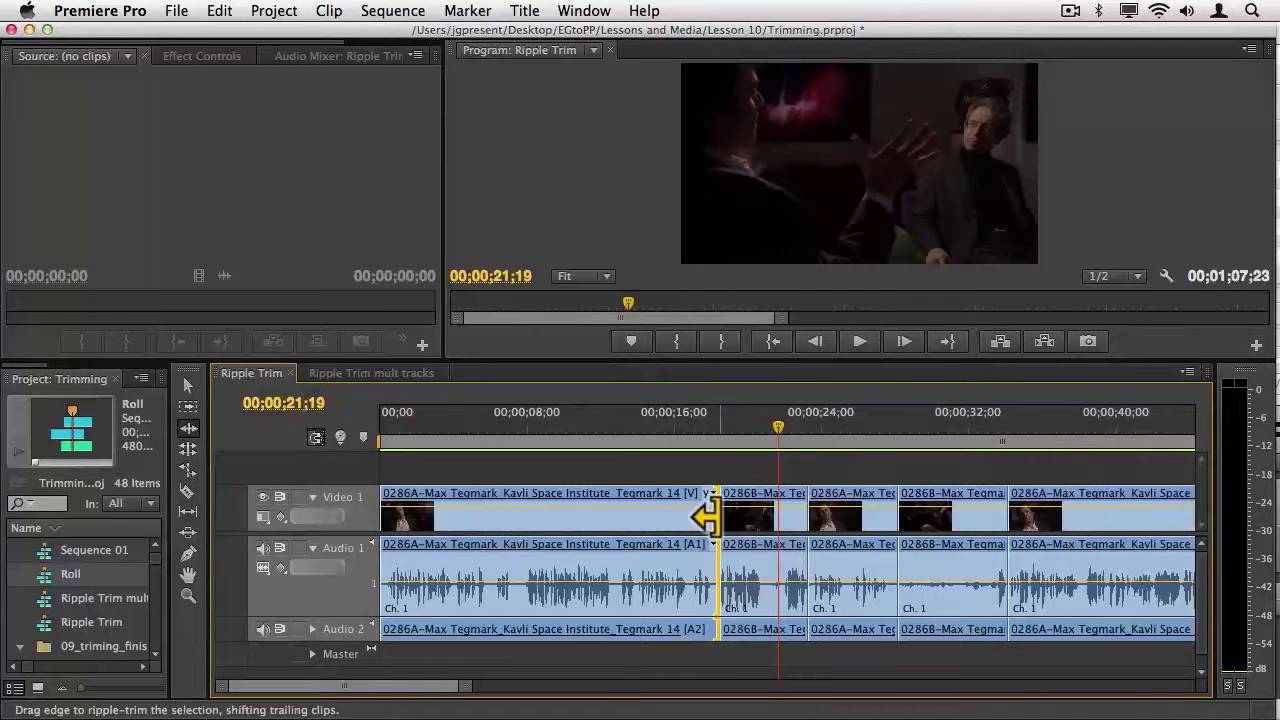
left_click(735, 417)
Step: Enter Trim mode on the edit at 18;16, showing outgoing 20:09:06:04 and incoming 20:09:09:13 frames
left_click_drag(732, 413, 721, 410)
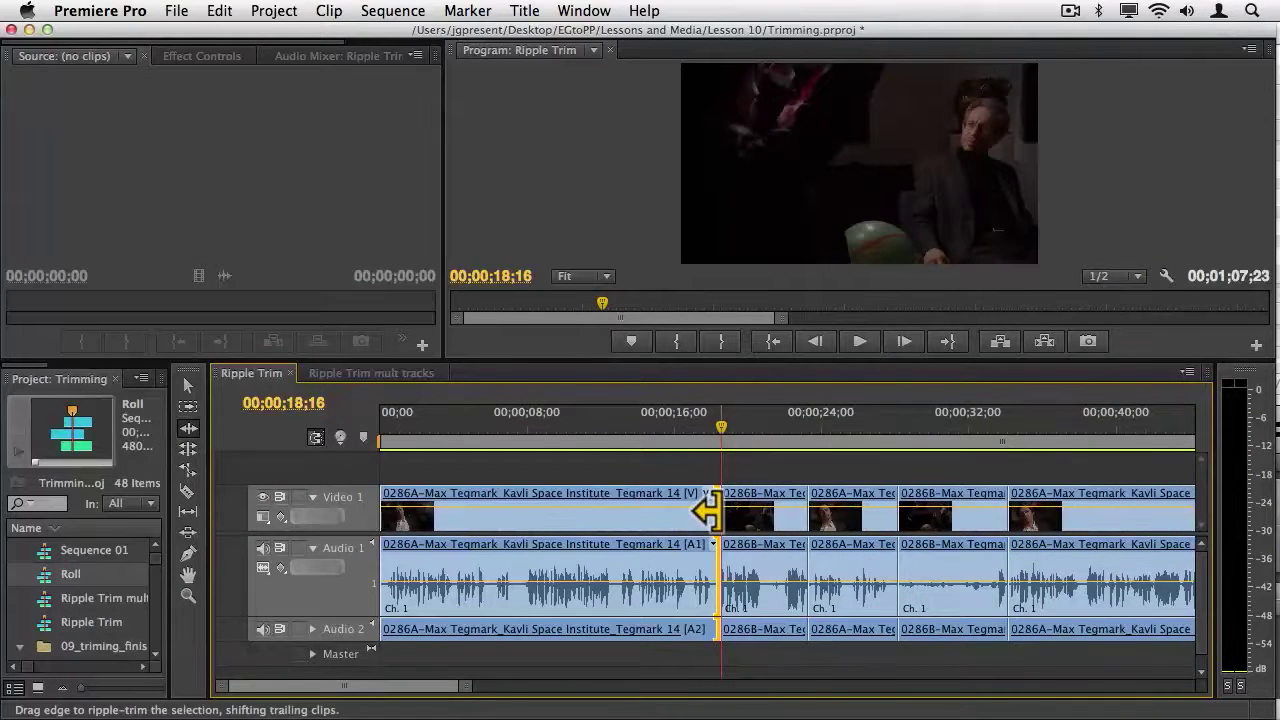
left_click_drag(707, 511, 738, 467)
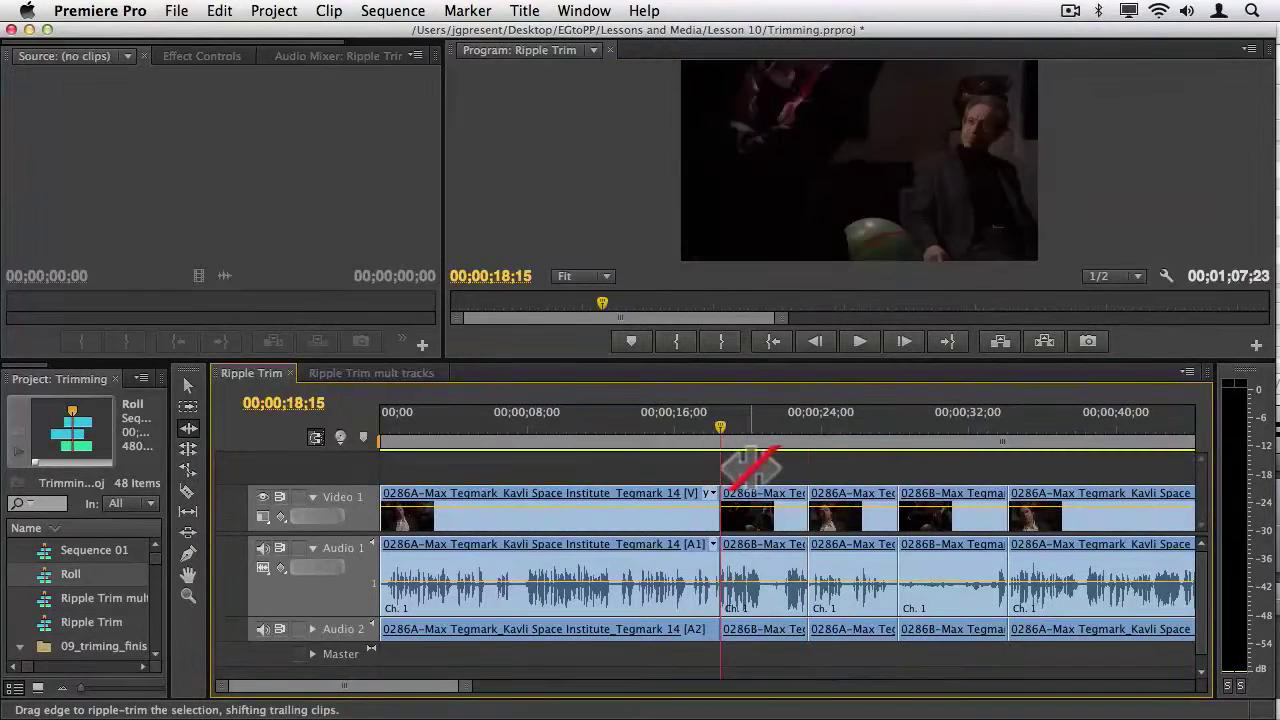
key("t")
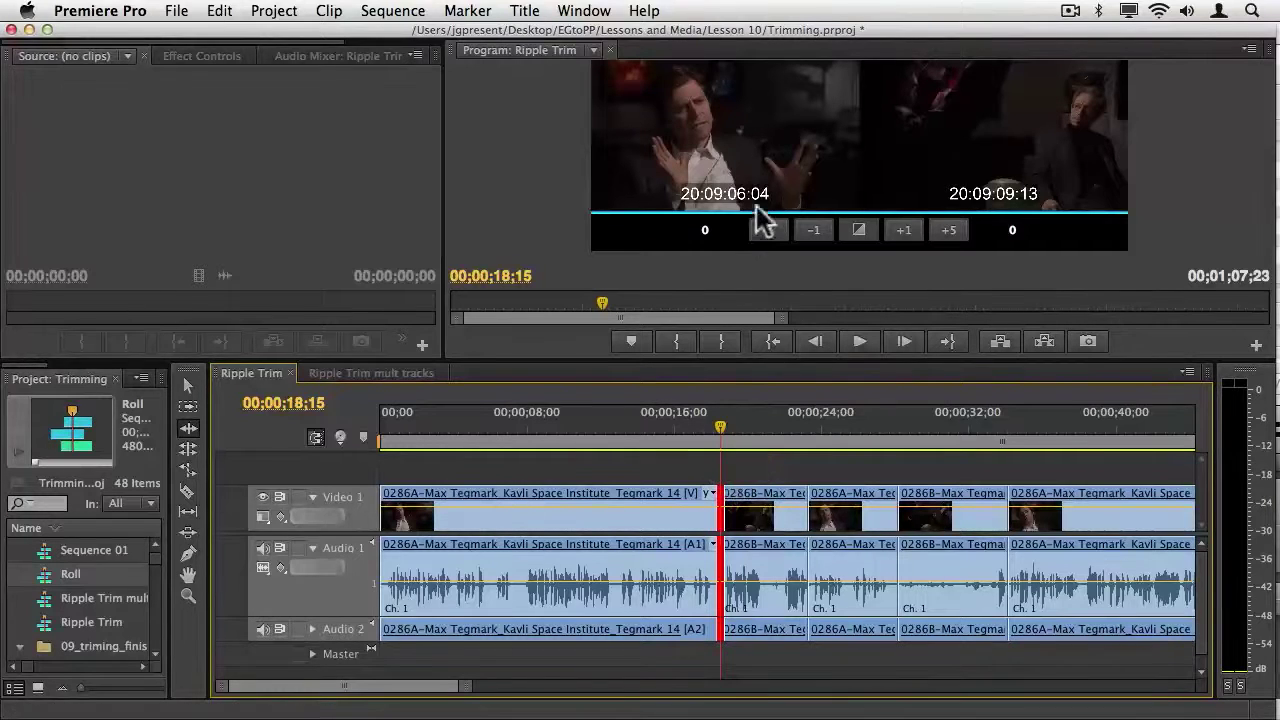
left_click(734, 143)
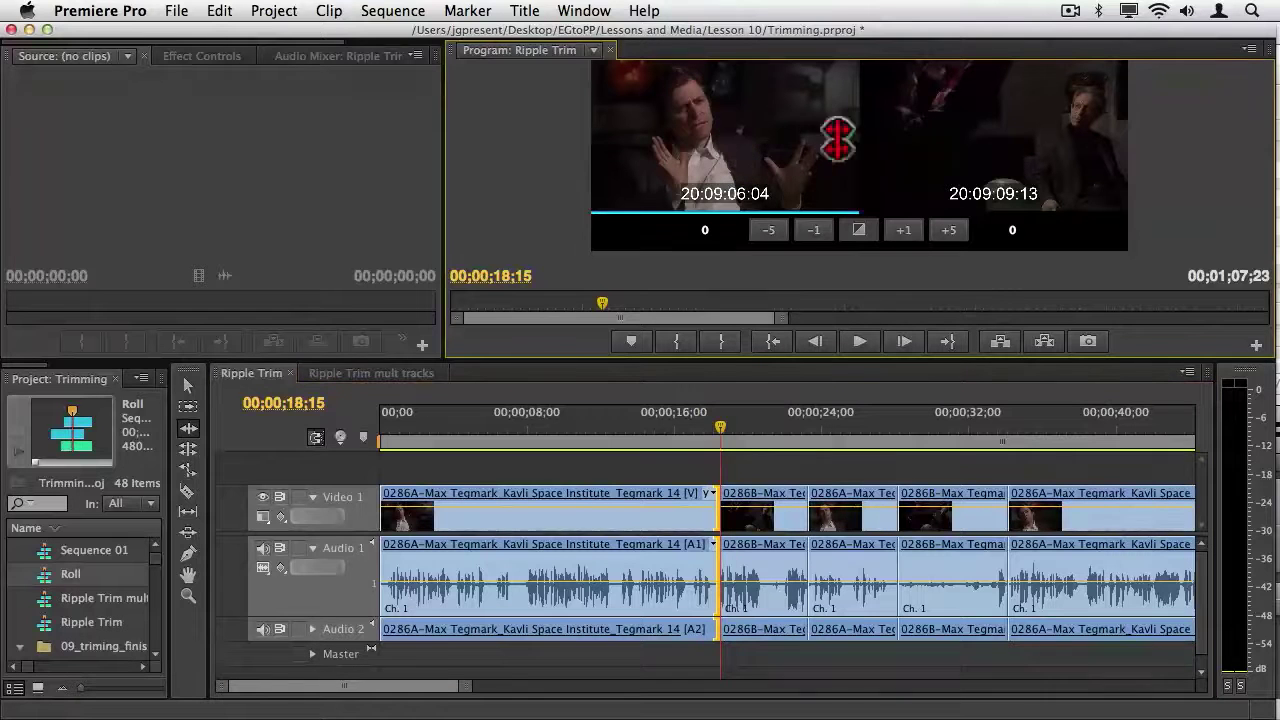
left_click(970, 124)
left_click(745, 143)
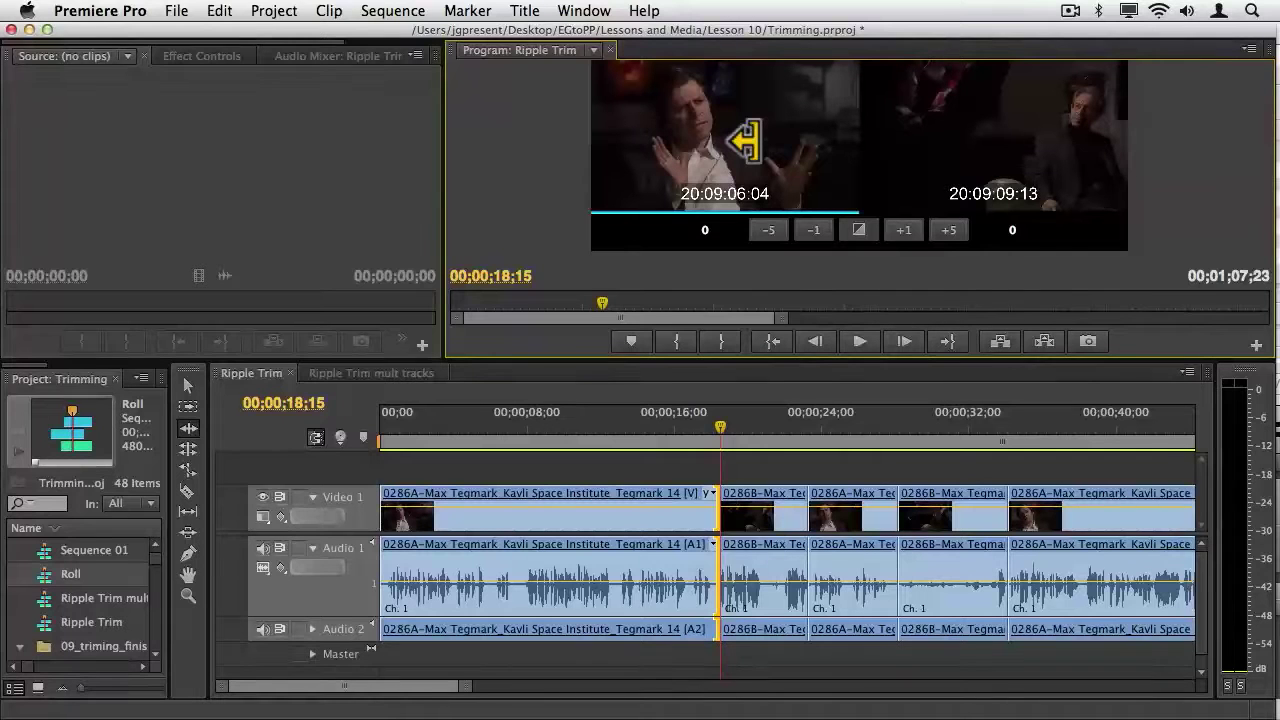
key("l")
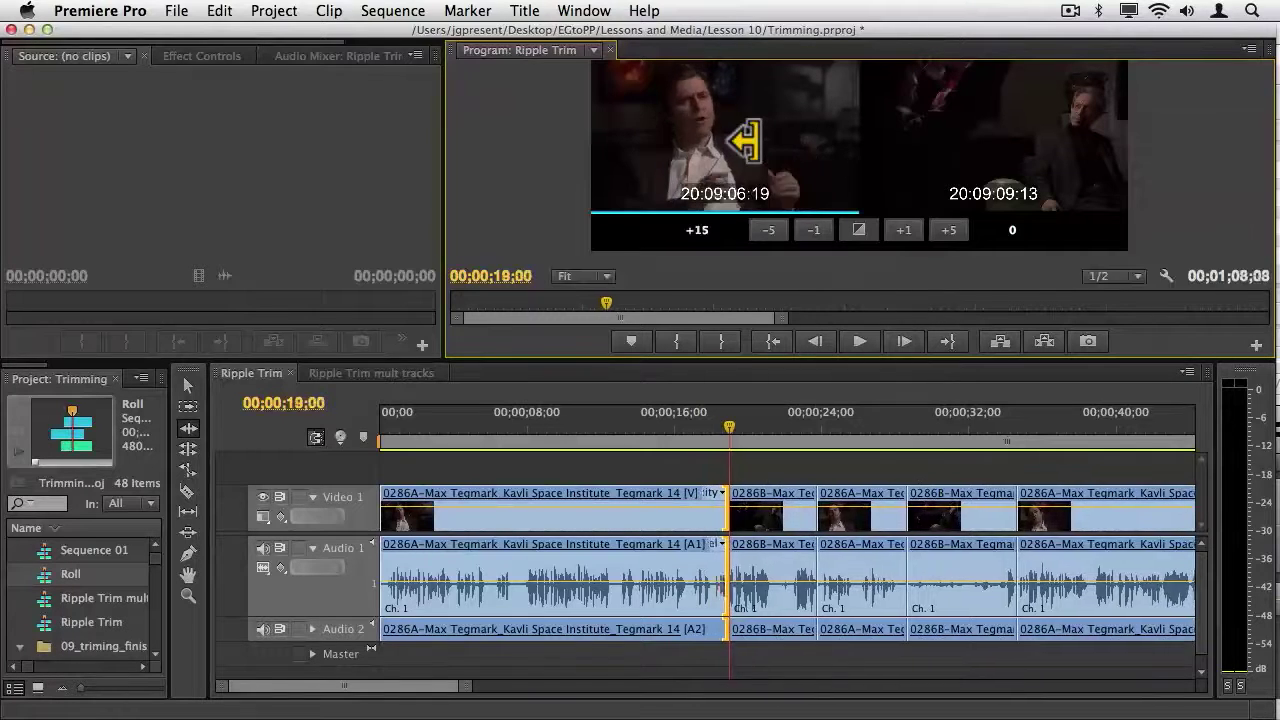
key("k")
key("j")
key("k")
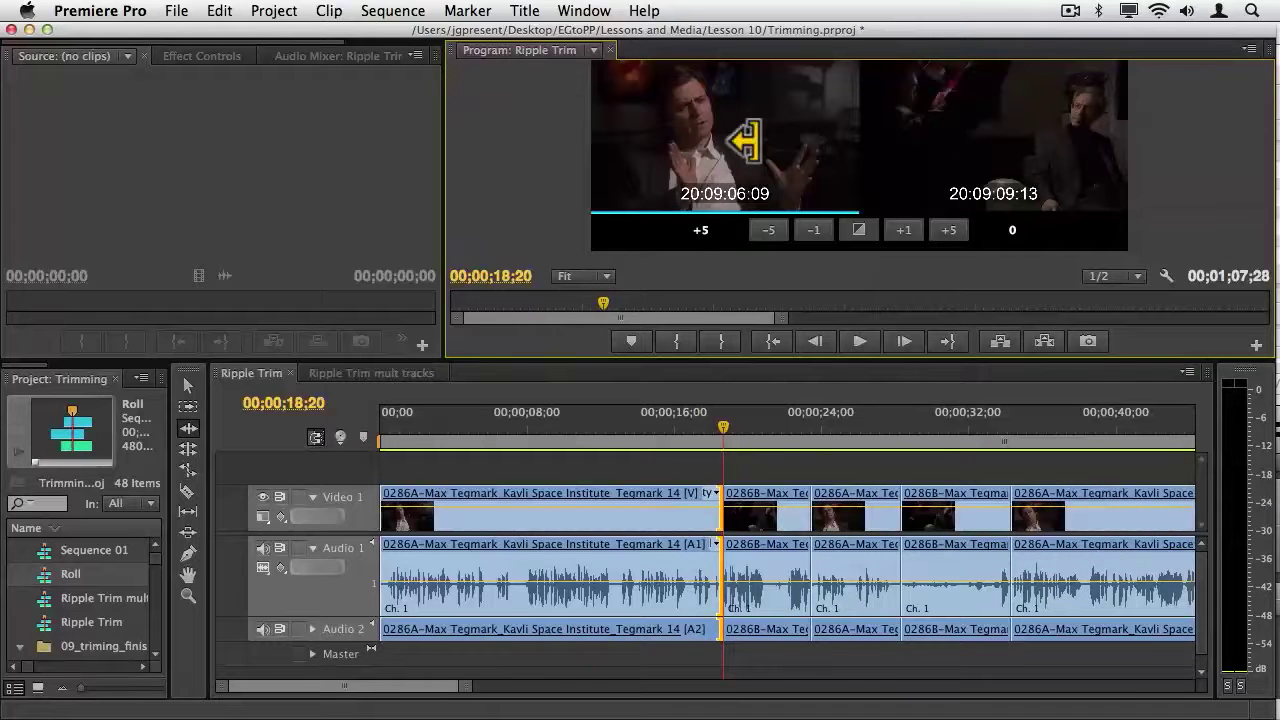
key("l")
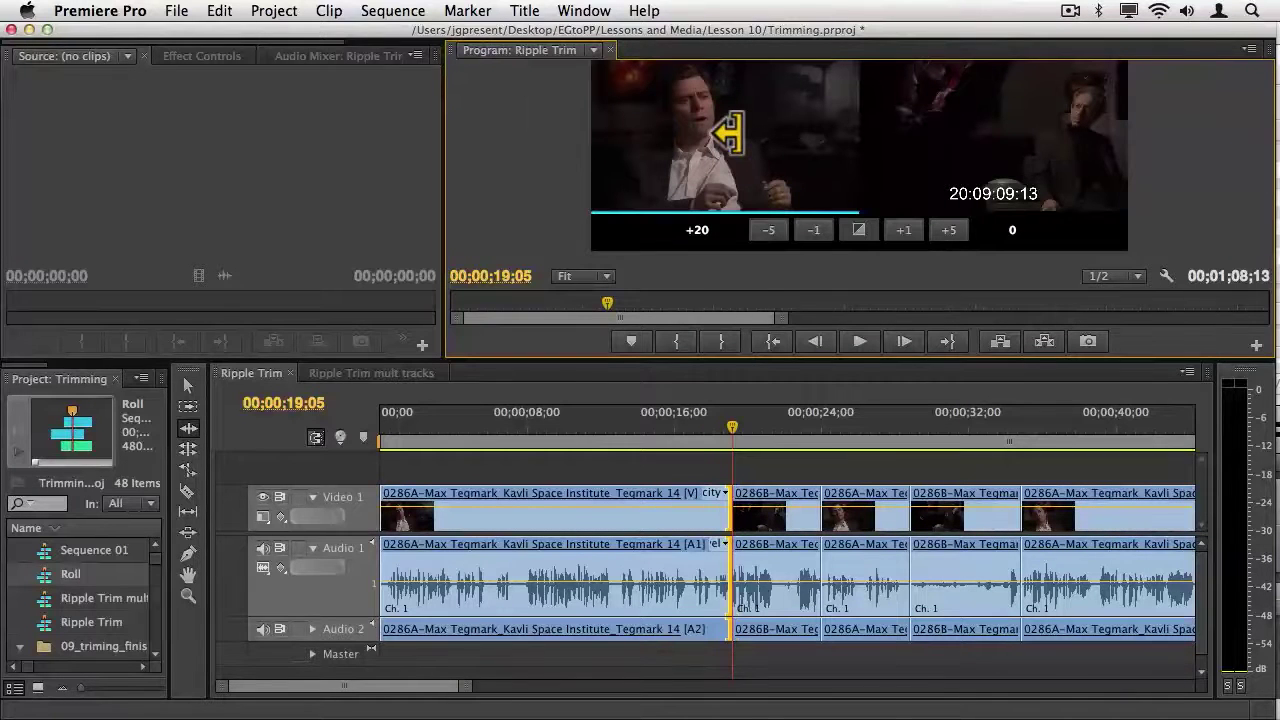
key("j")
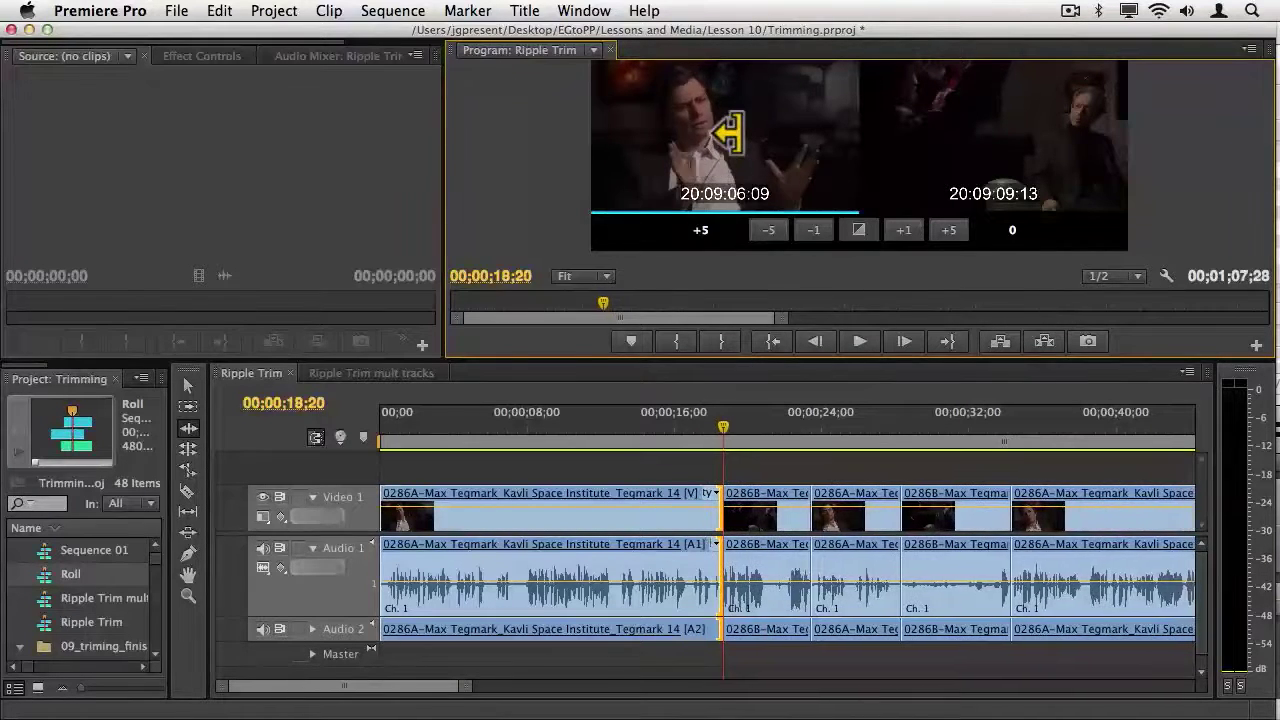
key("alt+shift+Left")
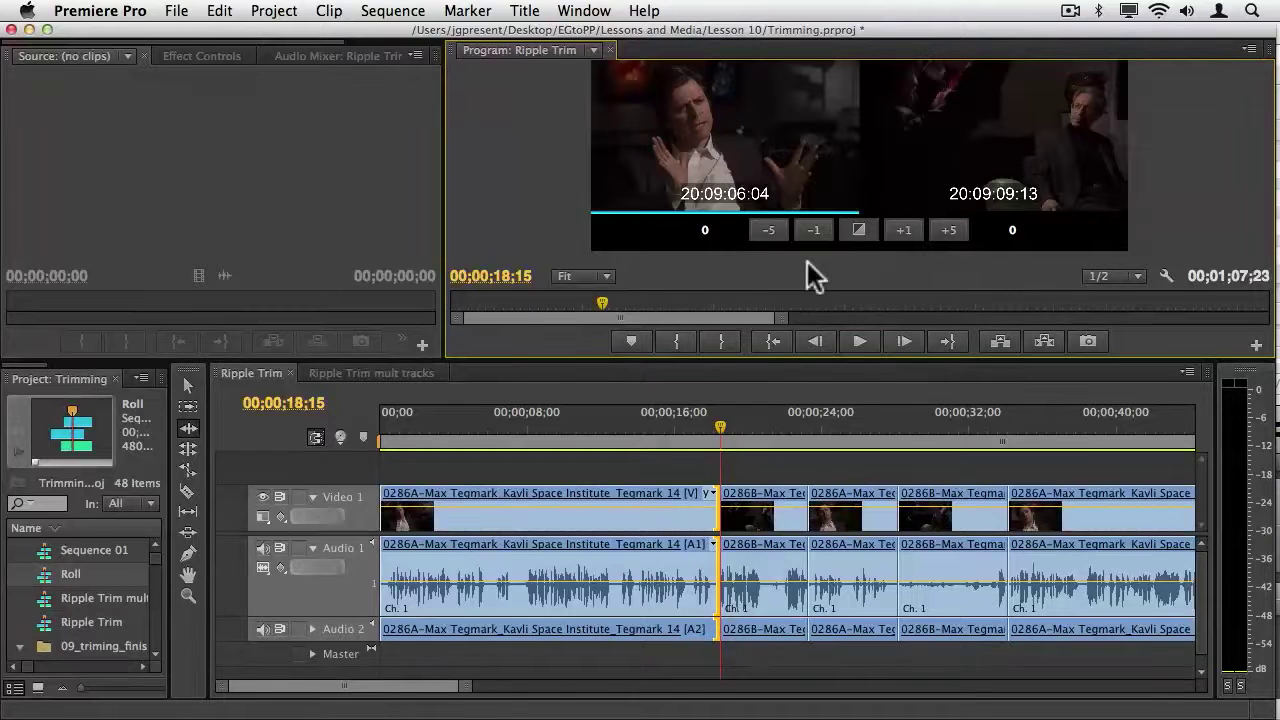
key("ctrl+t")
key("ctrl+t")
key("ctrl+t")
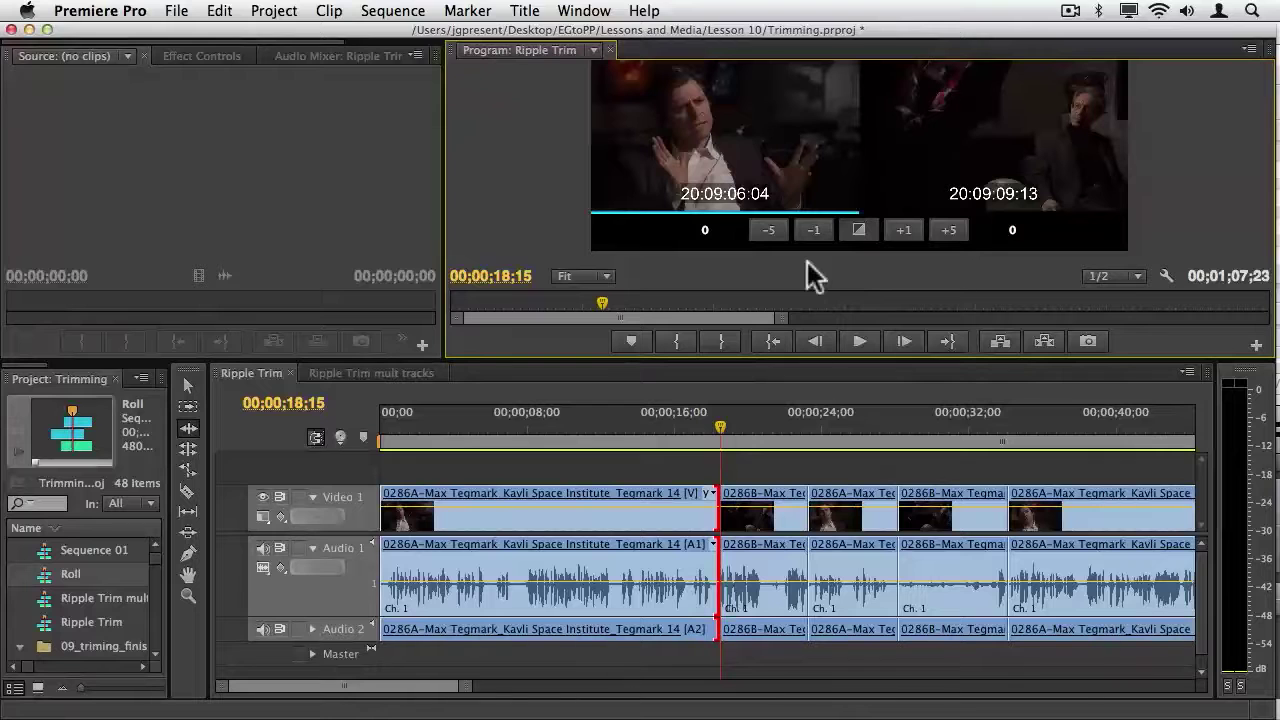
Step: Cycle the edit selection through incoming, roll and outgoing sides, then set a ripple-out trim
key("ctrl+t")
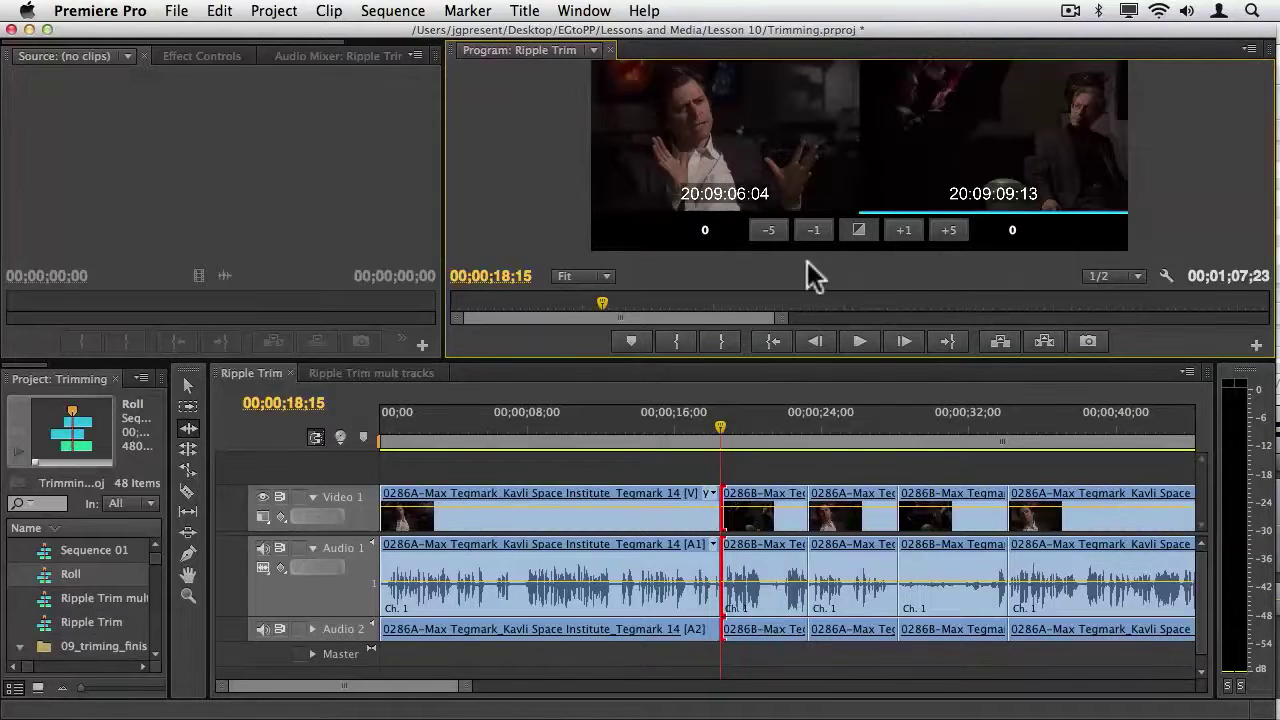
key("ctrl+t")
key("ctrl+t")
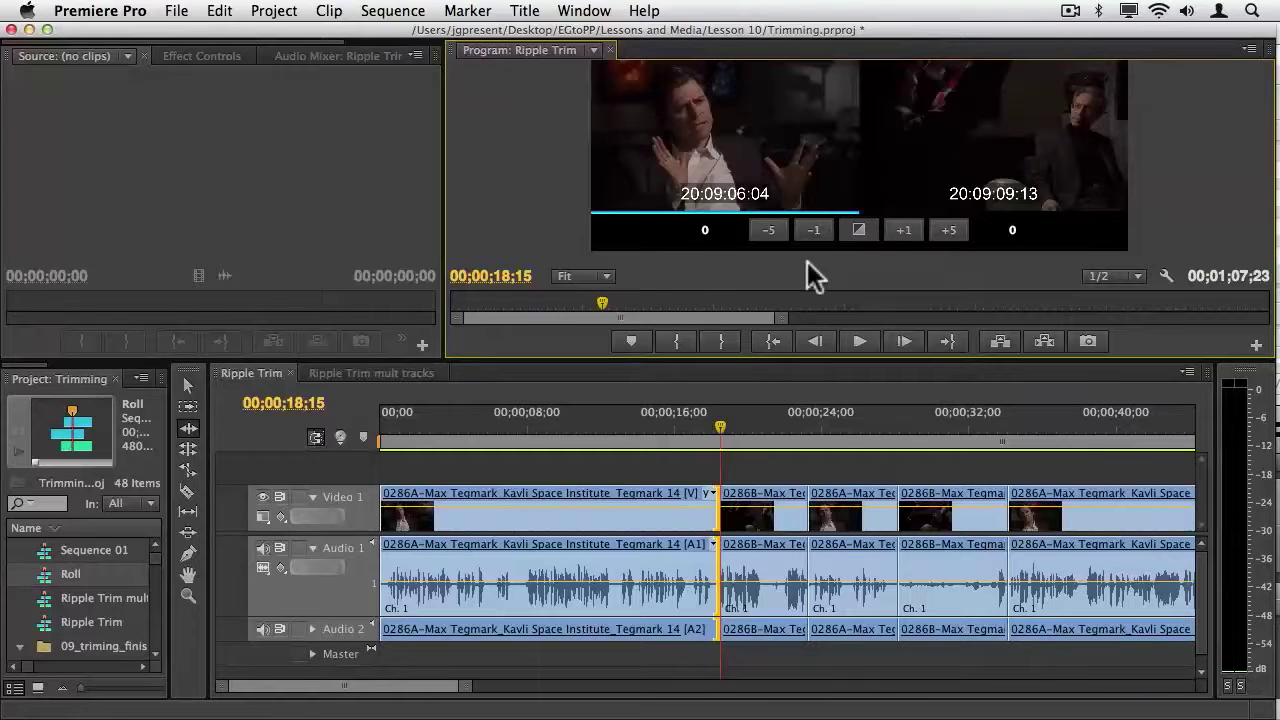
key("ctrl+t")
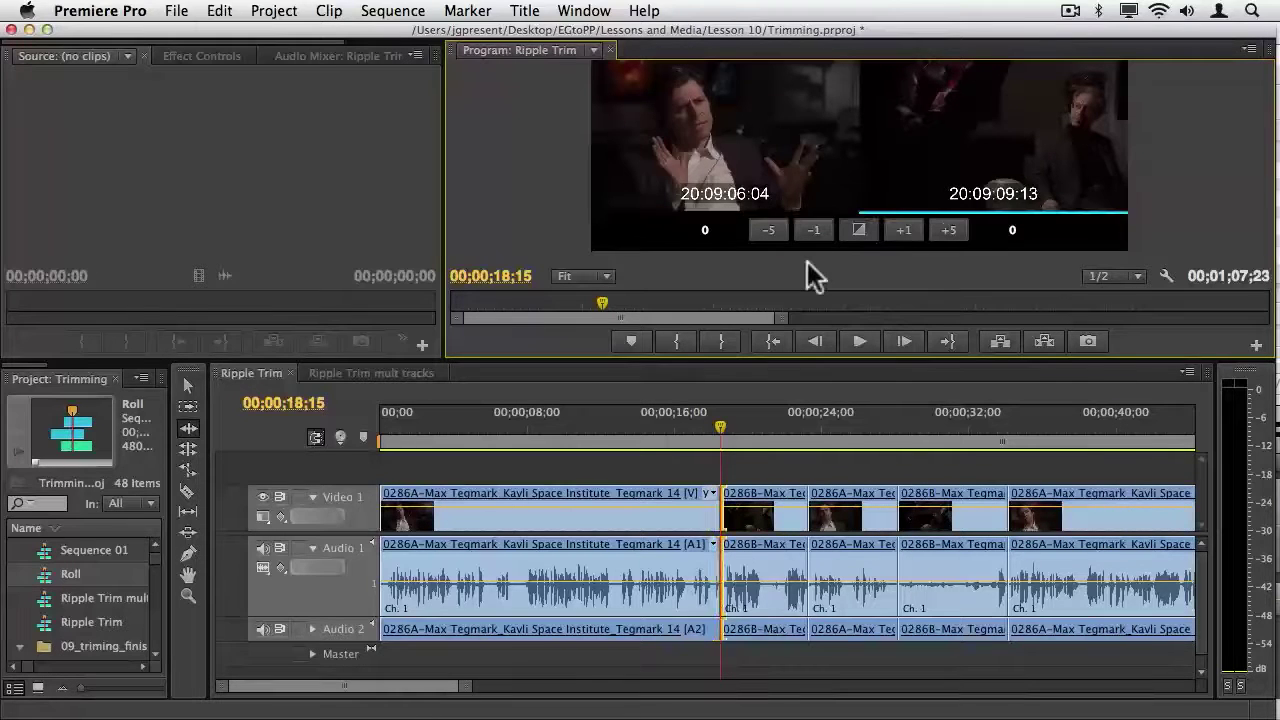
key("ctrl+t")
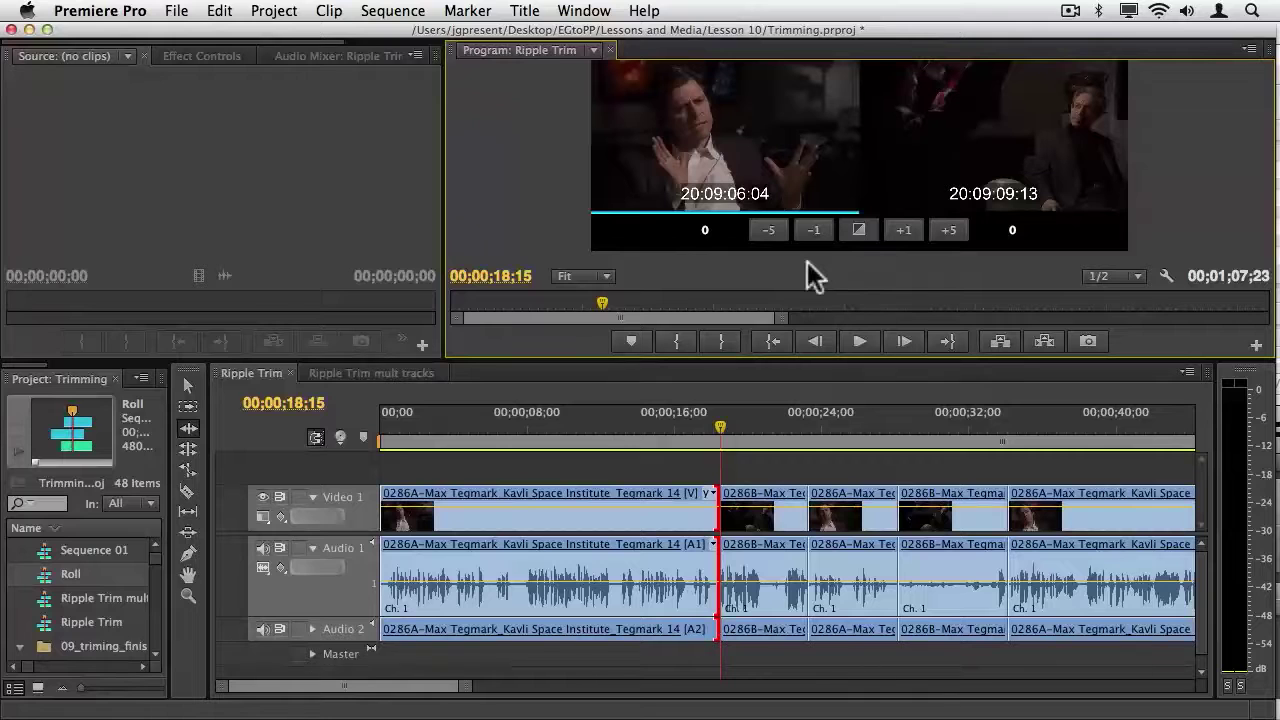
key("shift+t")
key("shift+t")
key("shift+t")
Step: Live-trim the outgoing clip +118 frames during looping playback so the cut lands near 00;00;22;13
key("space")
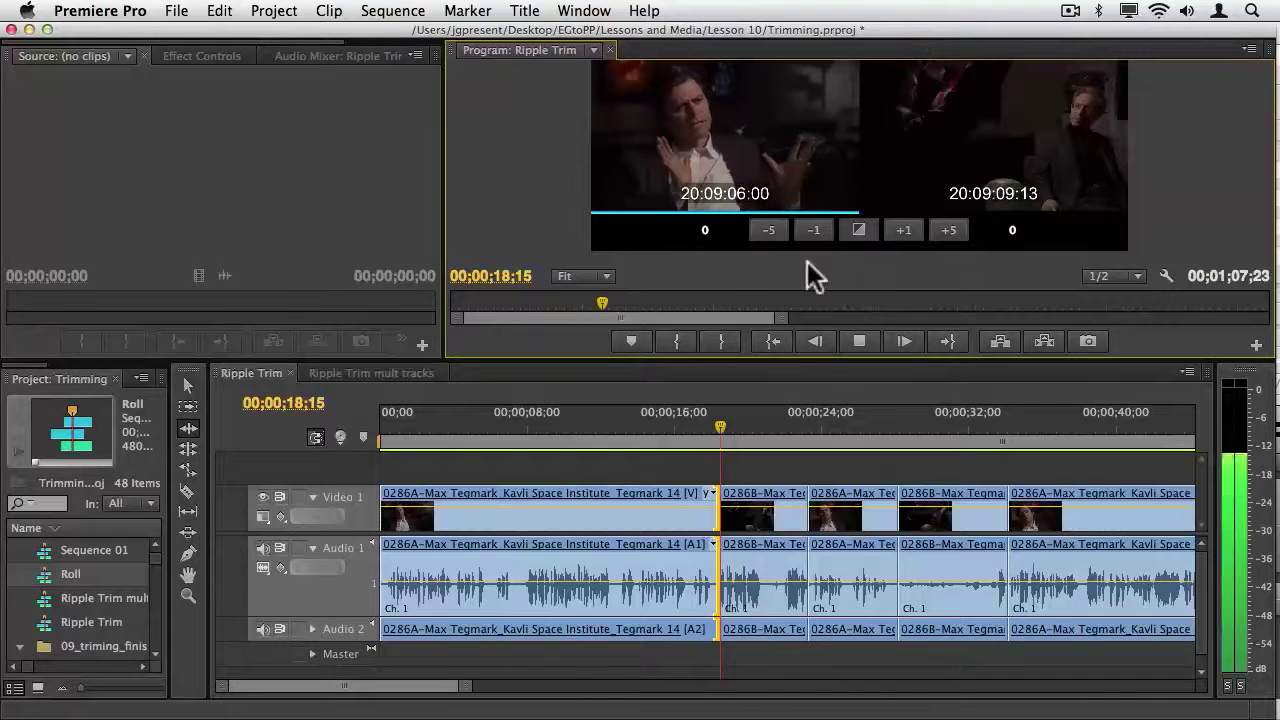
key("k")
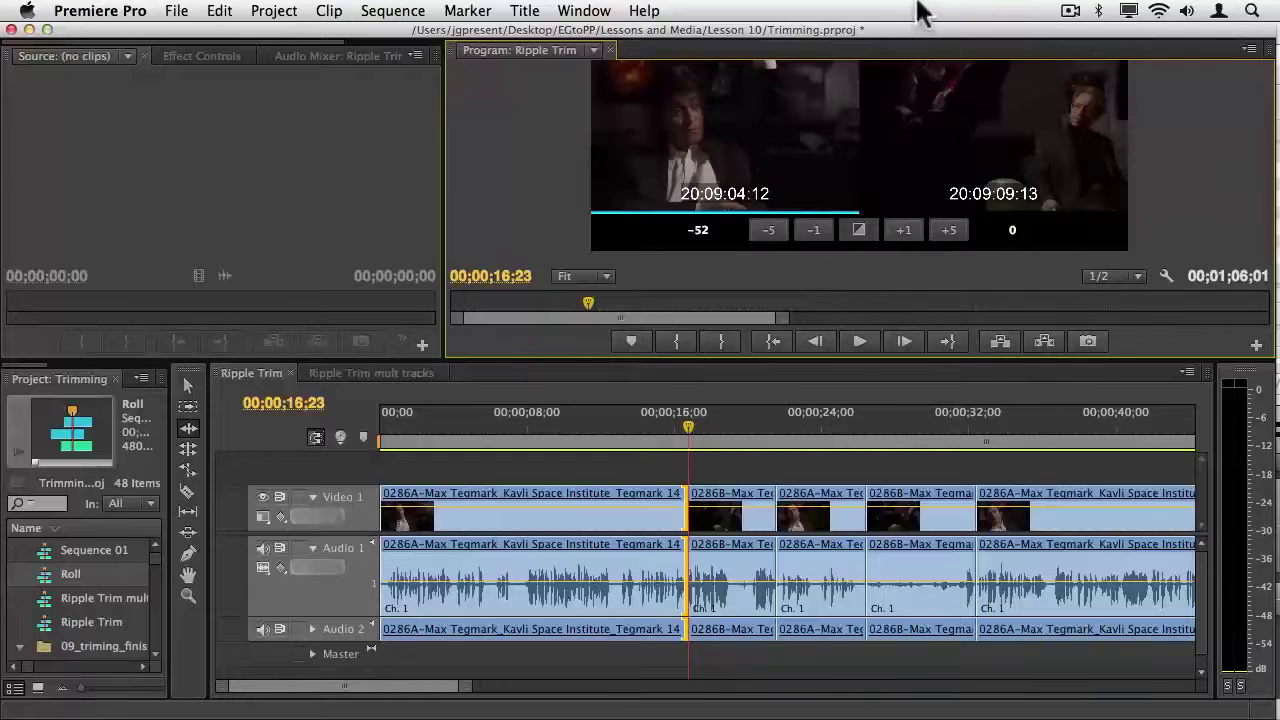
key("space")
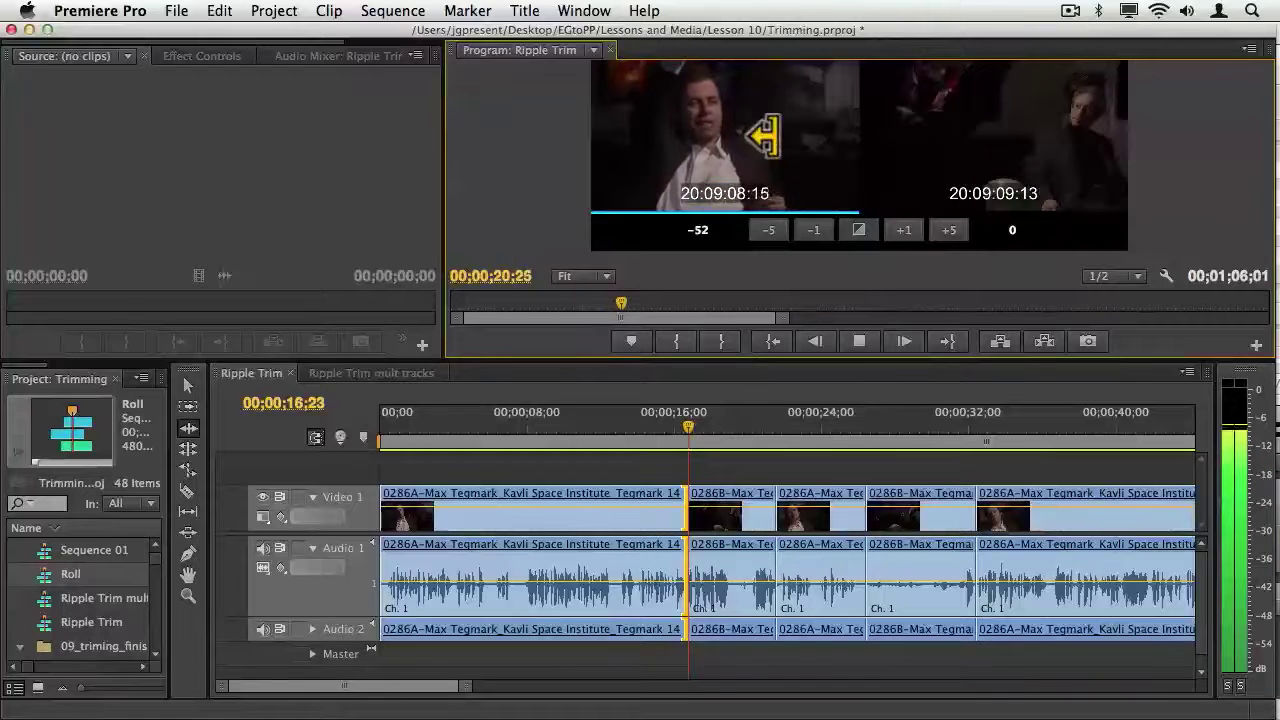
key("space")
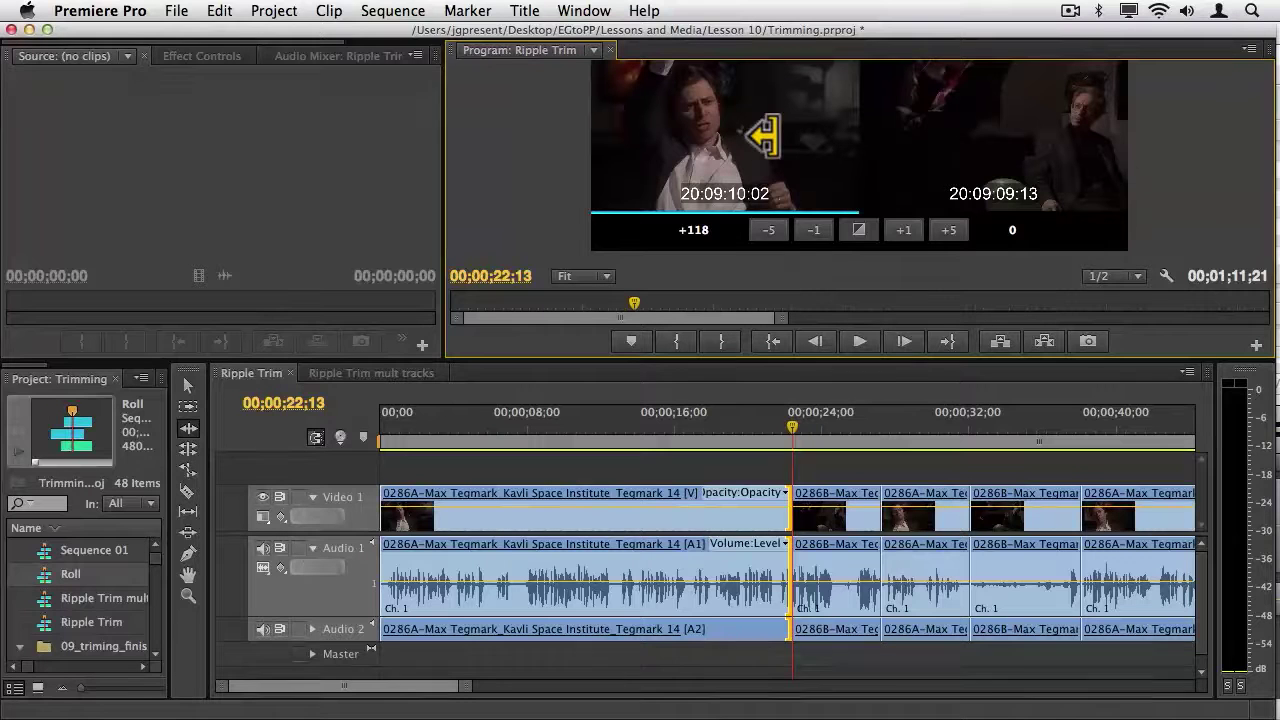
left_click(409, 372)
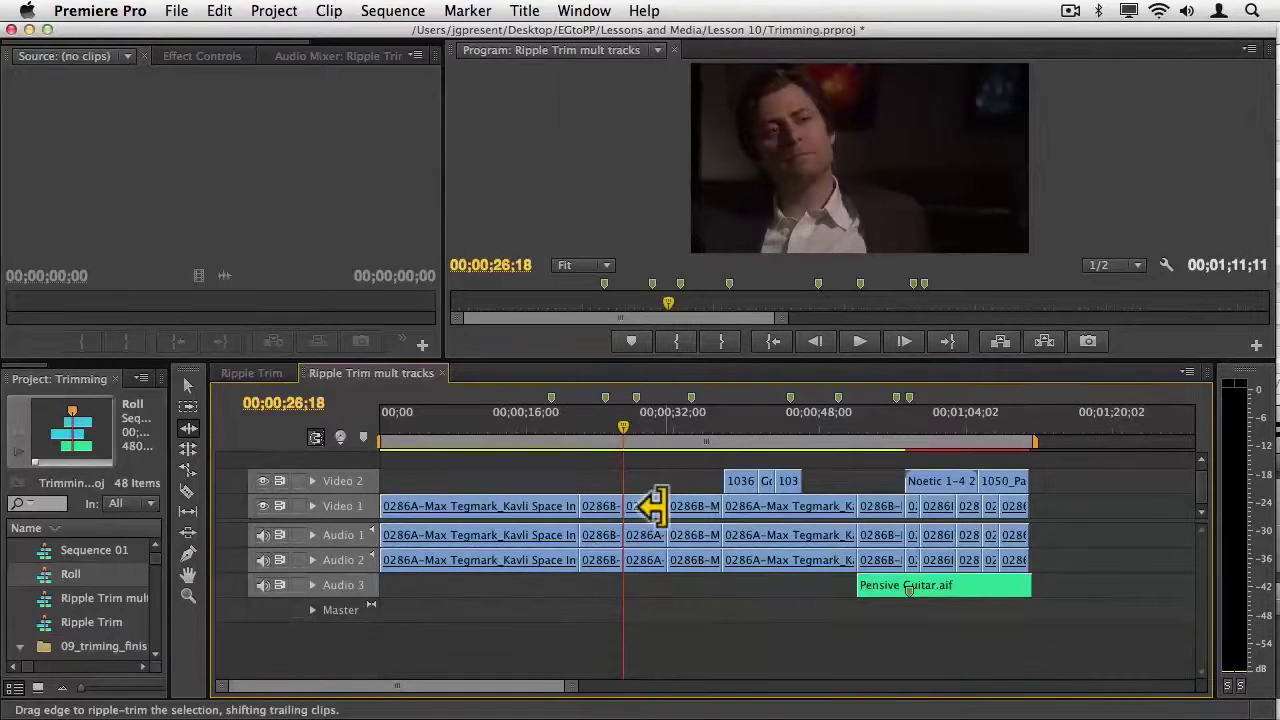
Step: Select the cut after the third interview clip across tracks and ripple-trim it shorter
left_click_drag(660, 506, 663, 506)
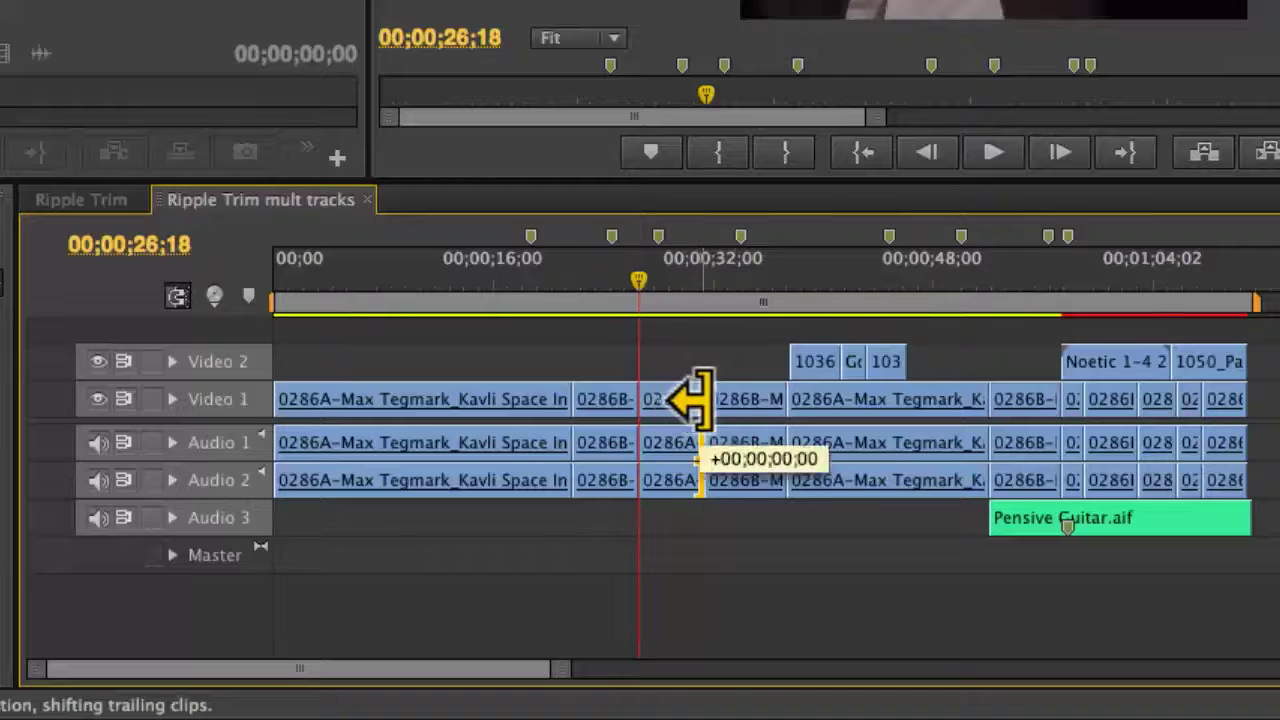
left_click_drag(690, 400, 654, 402)
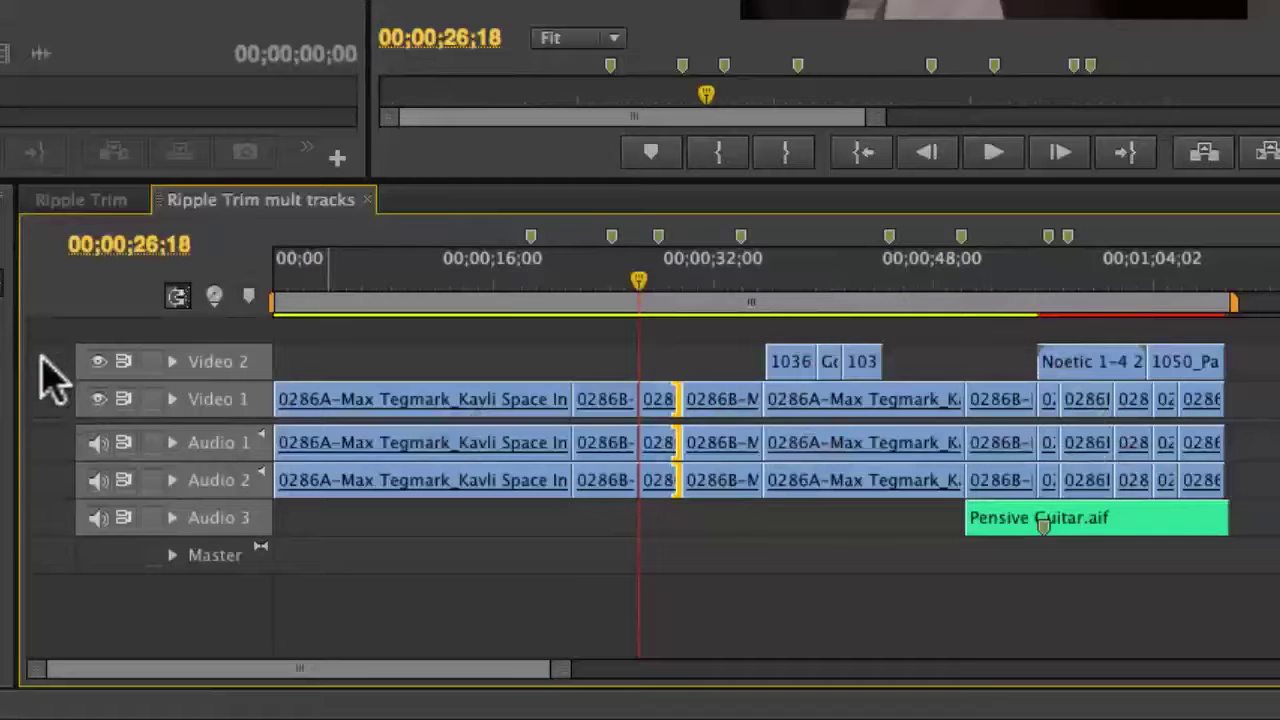
Step: Turn off Video 2 sync lock and ripple-adjust the clip at the cut, pulling later clips left
left_click(123, 361)
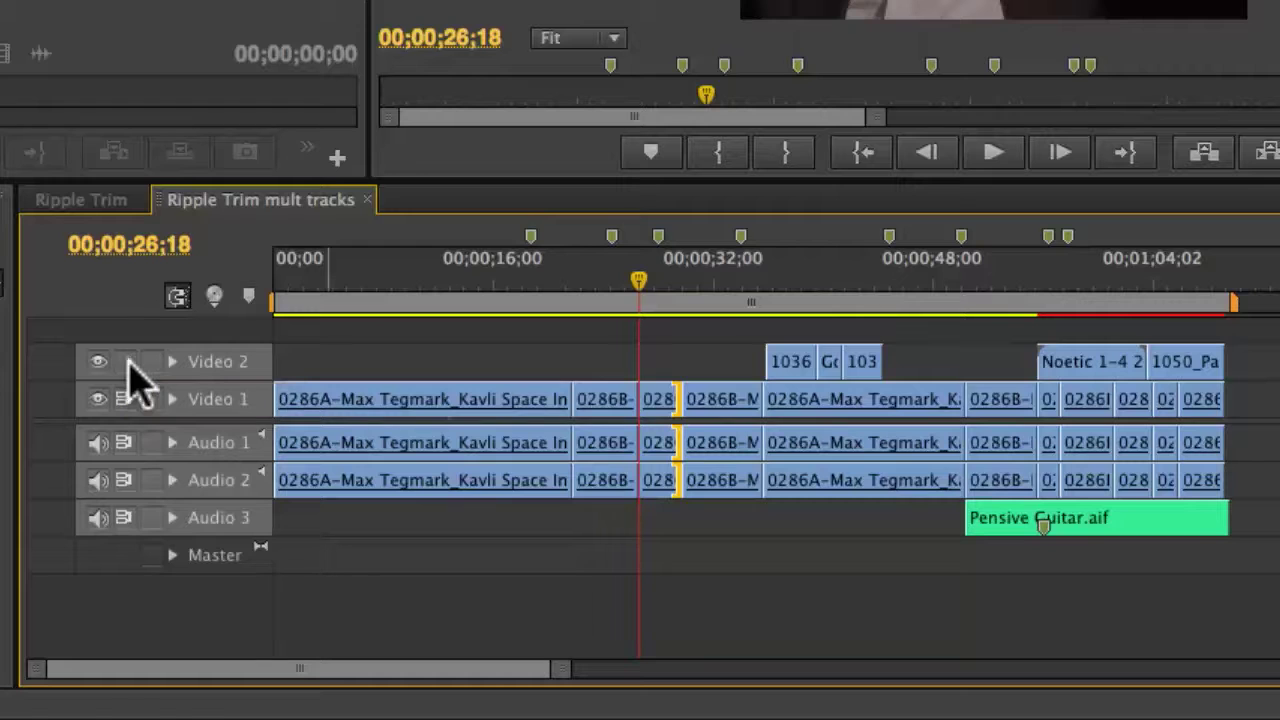
left_click_drag(672, 405, 705, 405)
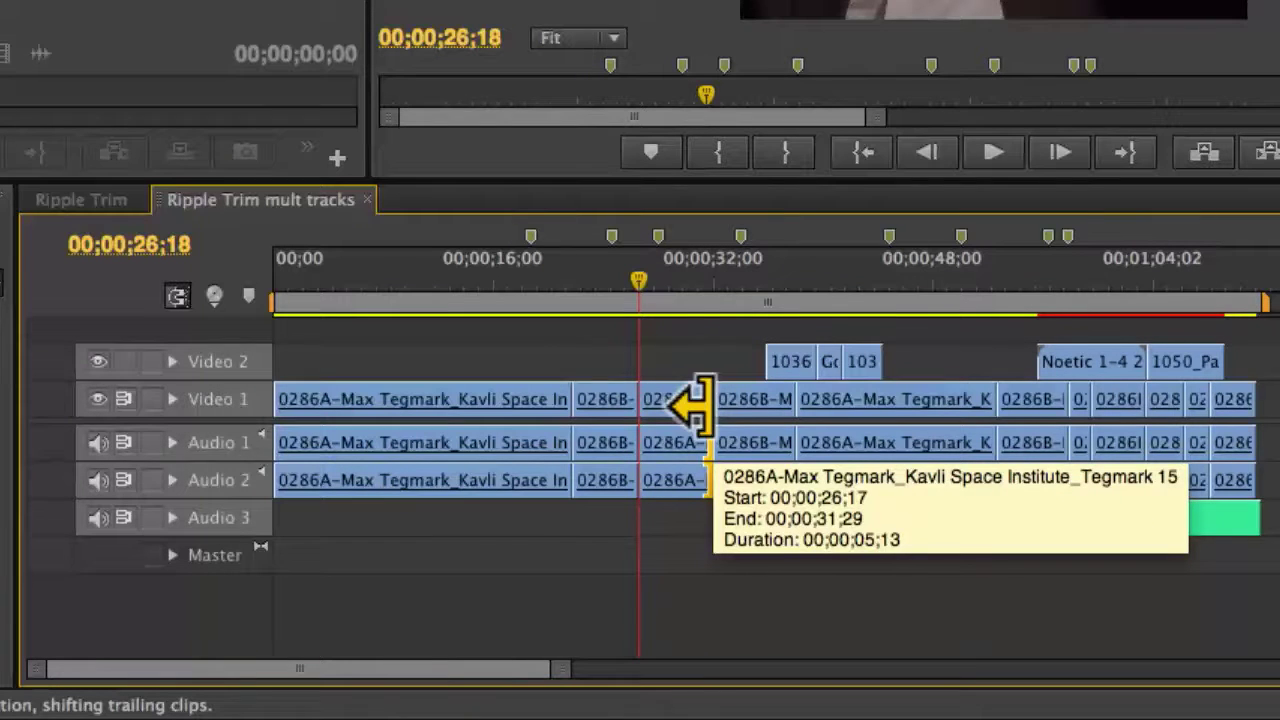
mouse_move(690, 405)
left_mouse_down()
mouse_move(700, 390)
mouse_move(712, 402)
left_mouse_up()
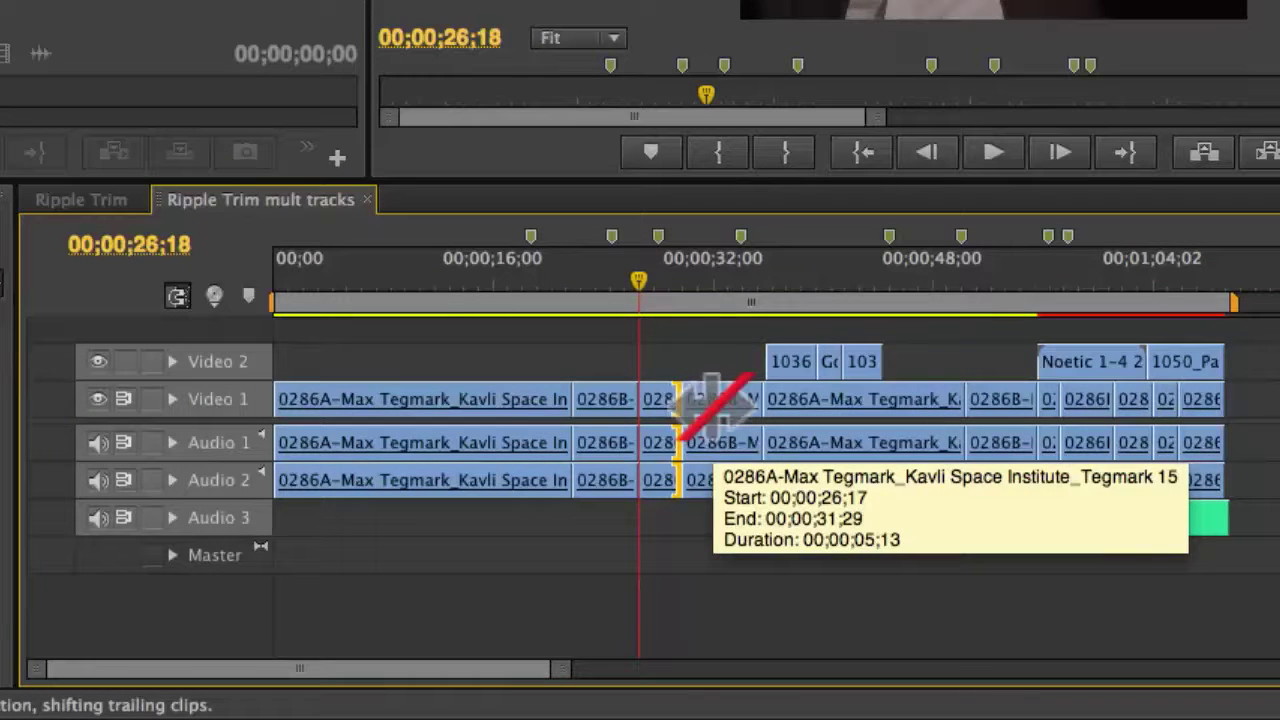
Step: Unlock Audio 3, ripple-shorten the fourth clip by 00;00;01;21, then re-lock Audio 3 and Video 2
left_click(121, 518)
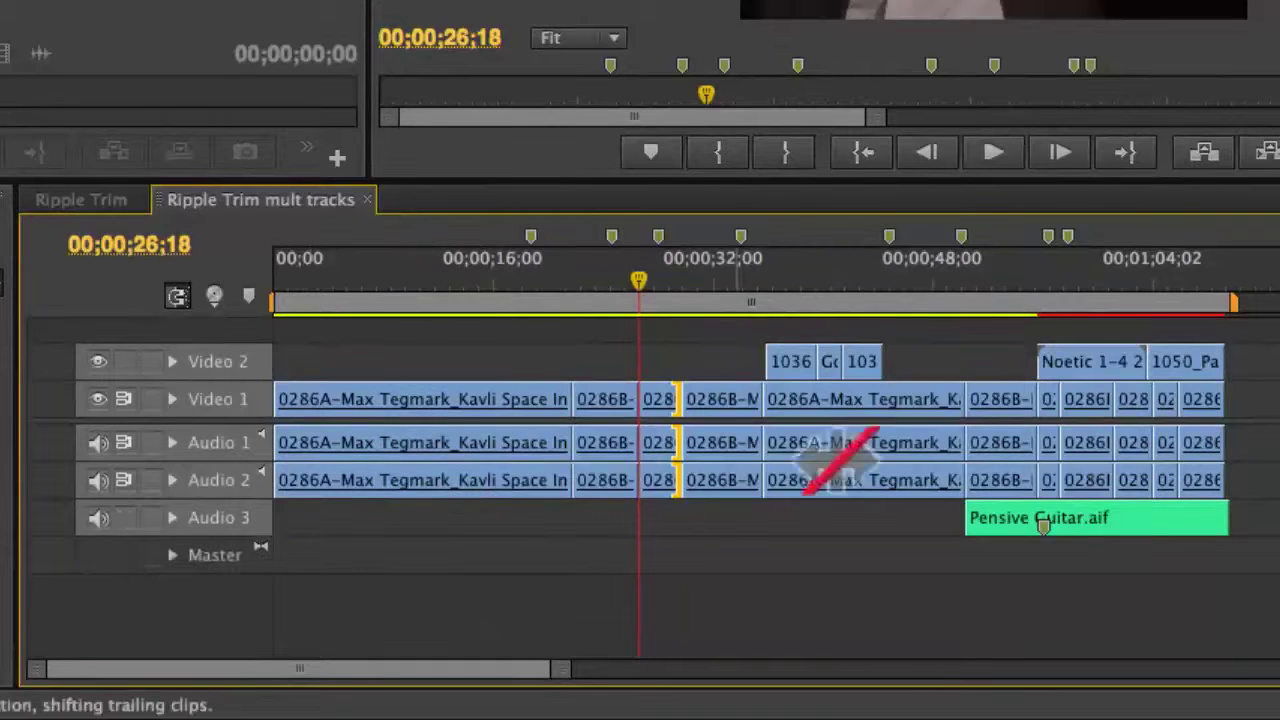
left_click(752, 480)
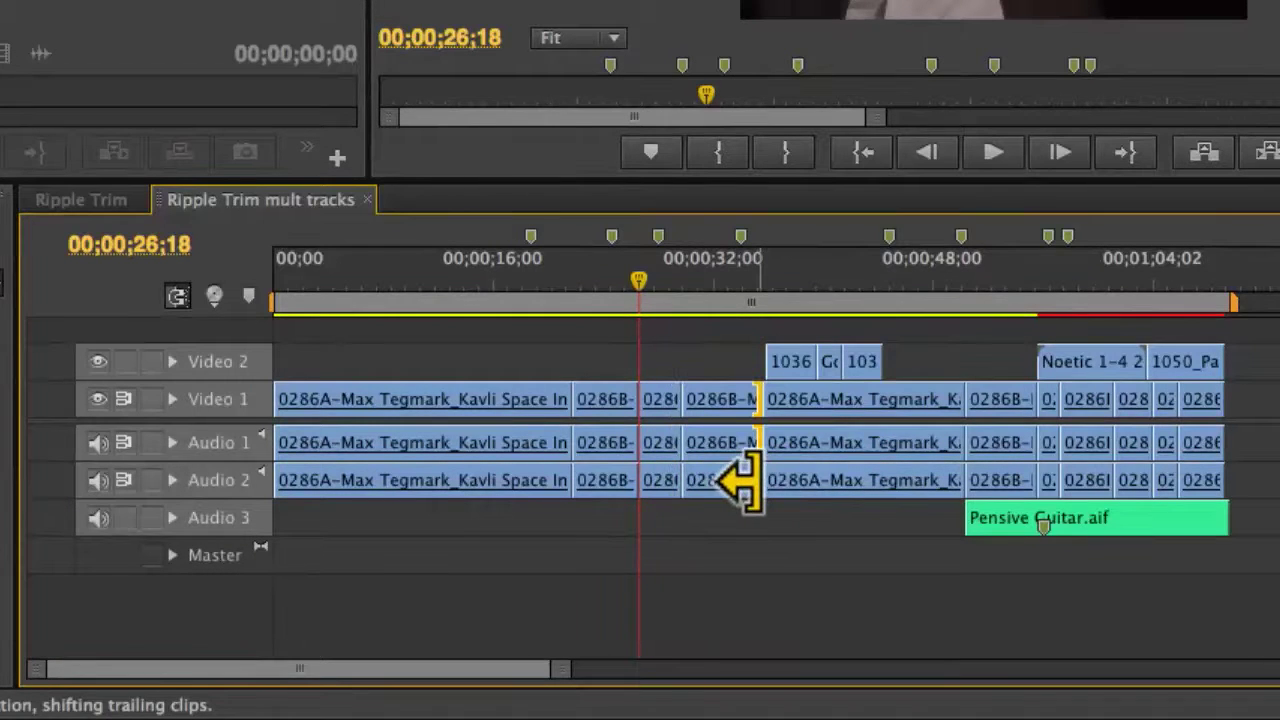
left_click_drag(750, 480, 725, 485)
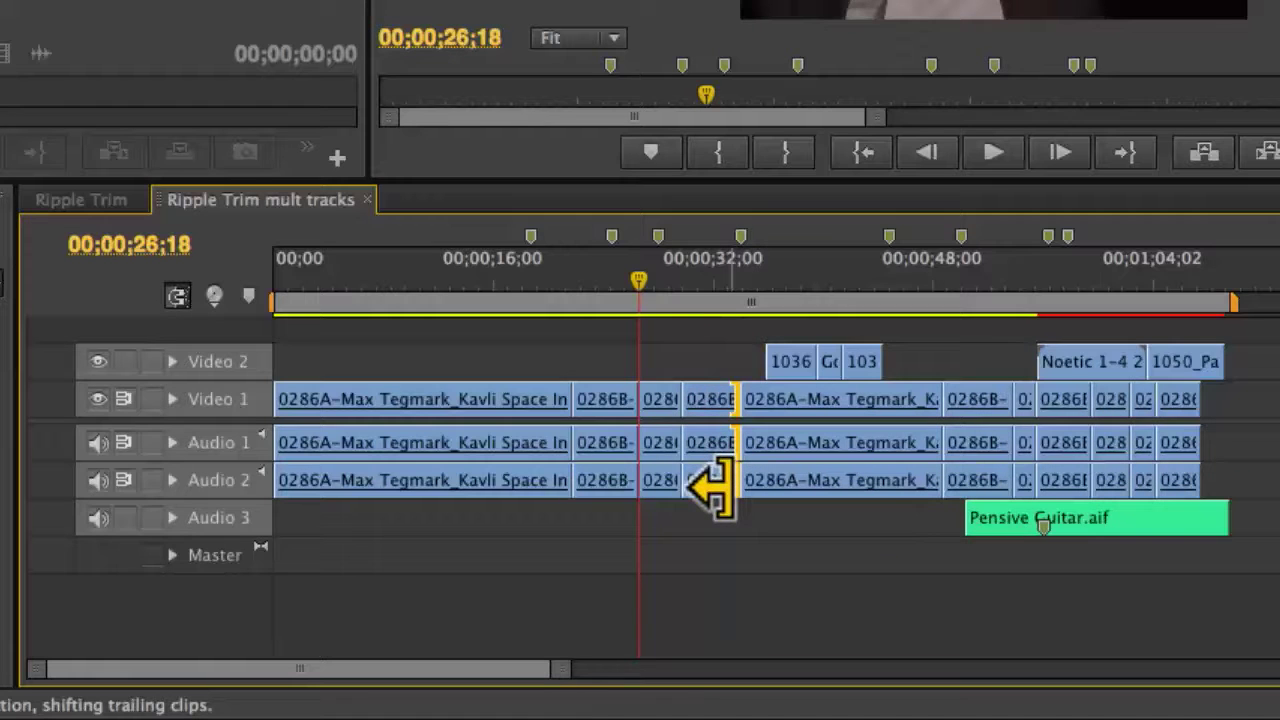
left_click(124, 518)
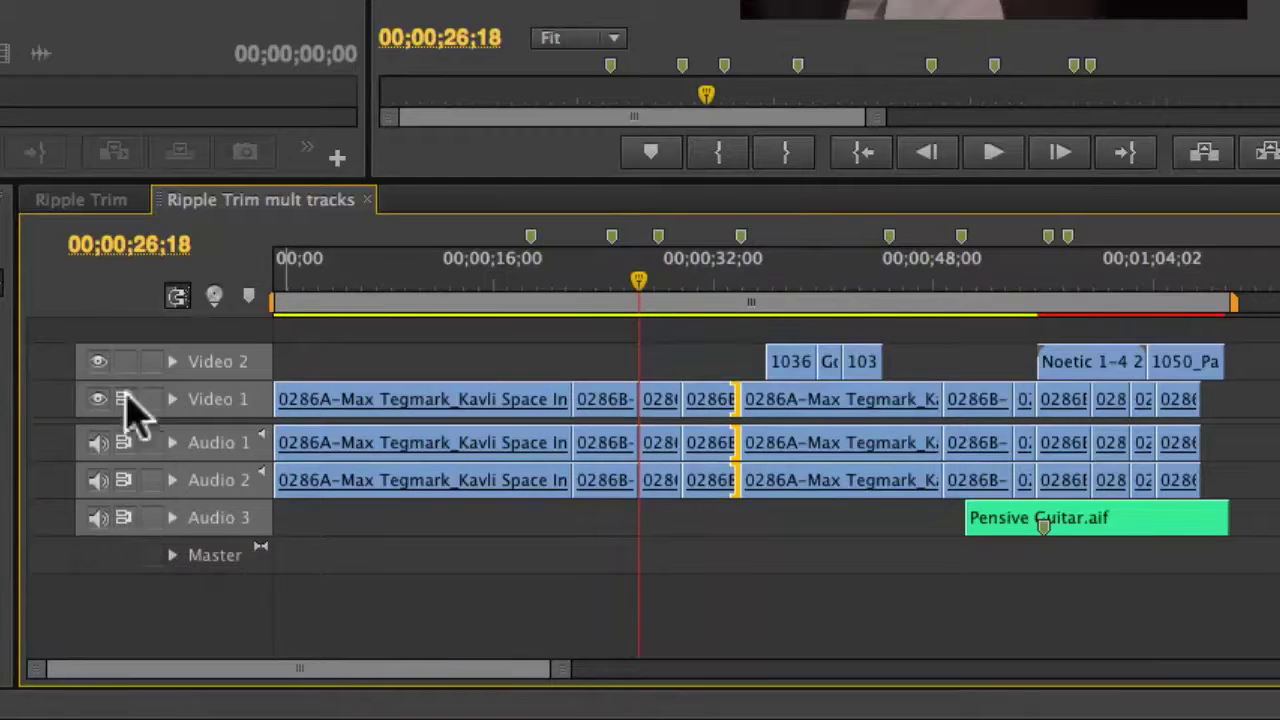
left_click(124, 361)
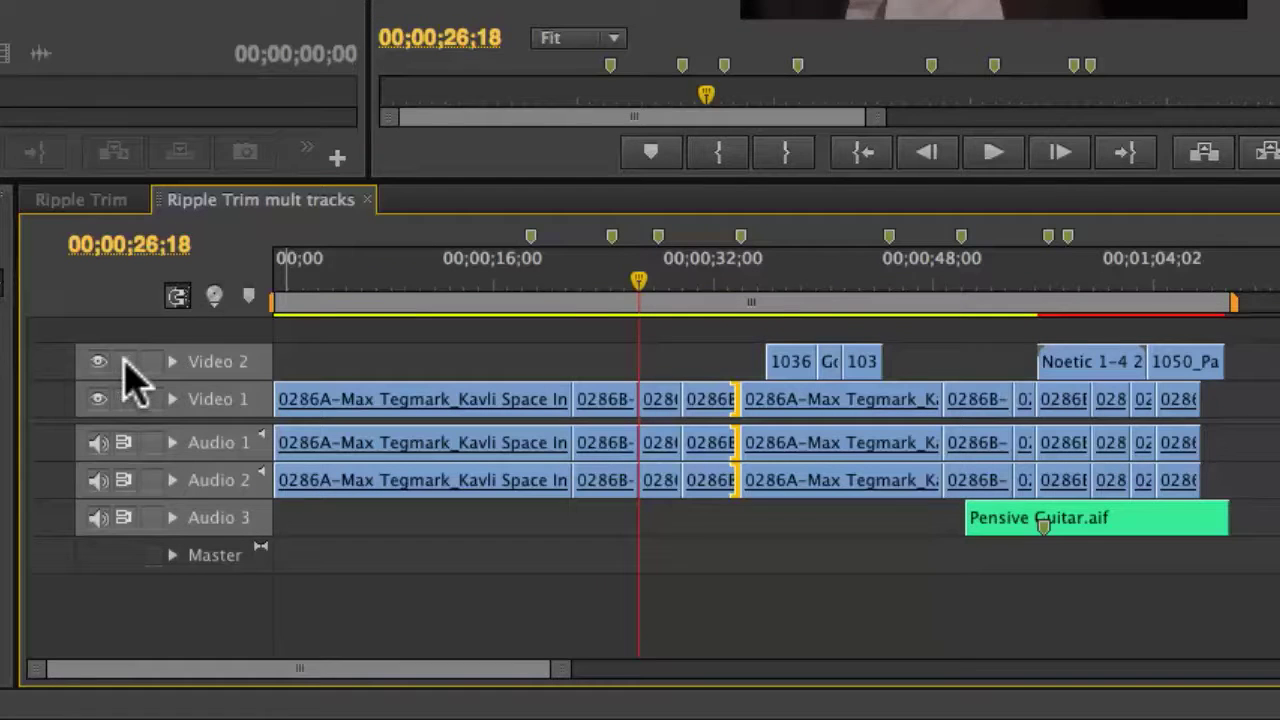